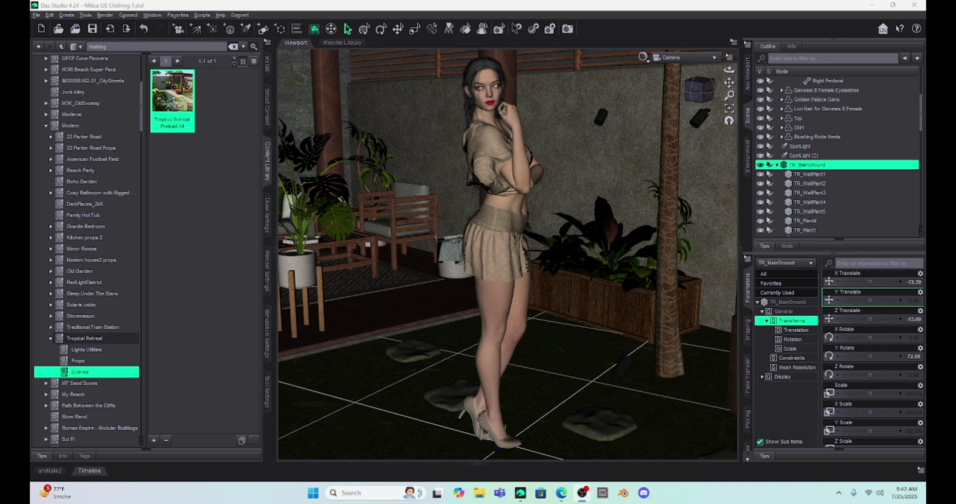
# Switch to the browser to read the YouTube comment about resetting expression dials to zero
pyautogui.hotkey('alt', 'Tab')
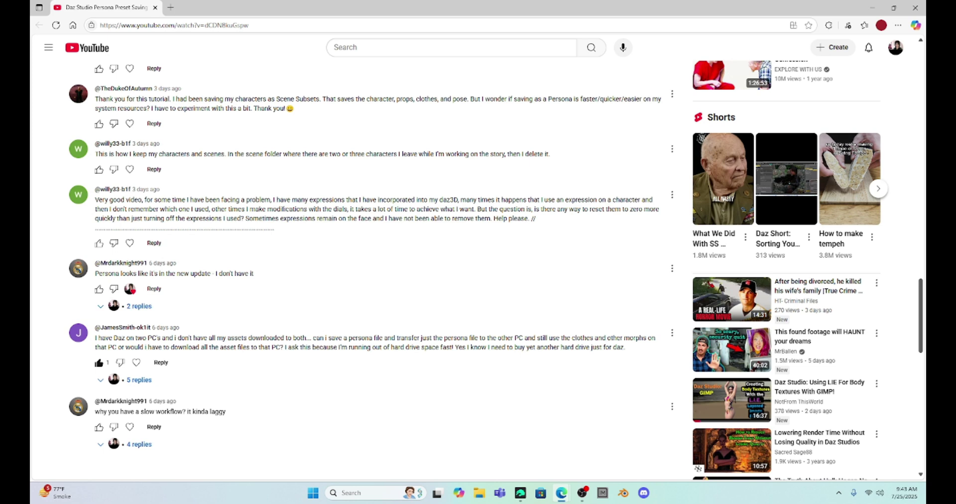
# Back in Daz Studio, orbit, pan and zoom the camera into a close-up of the character's face
pyautogui.hotkey('alt', 'Tab')
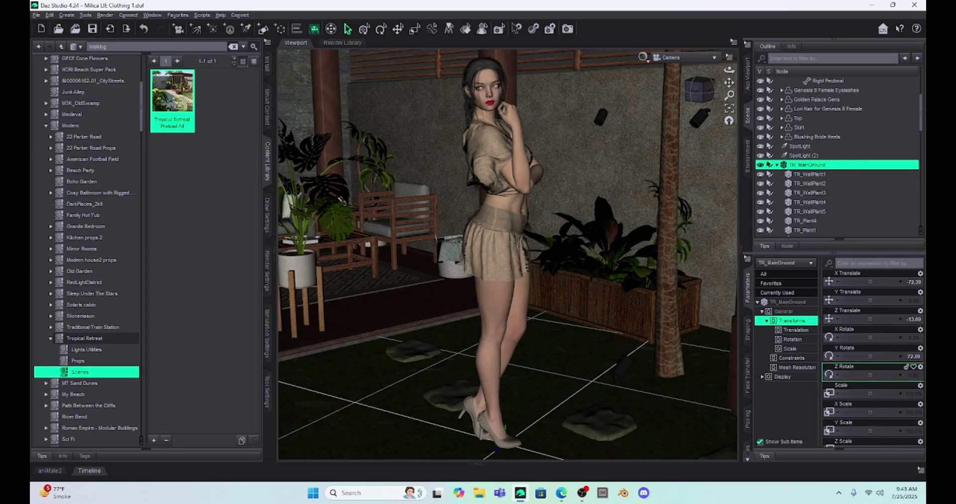
pyautogui.moveTo(698, 88); pyautogui.dragTo(729, 78)
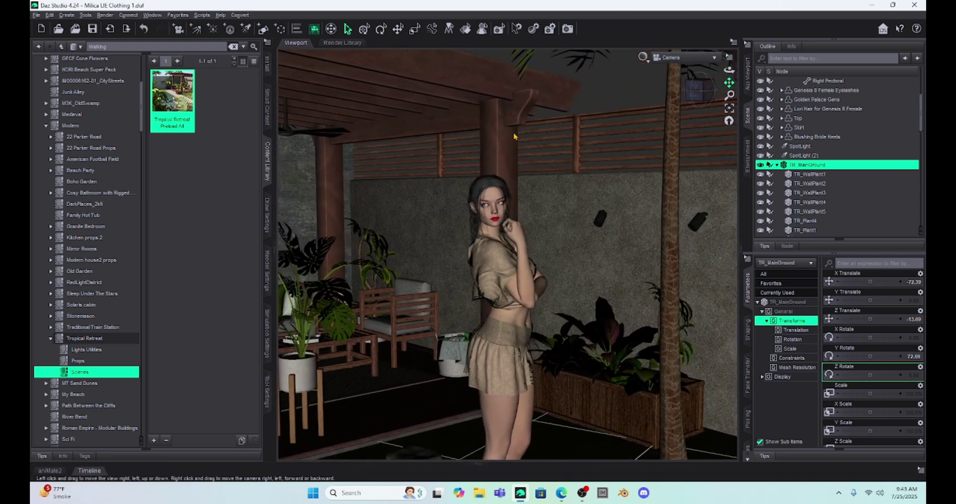
pyautogui.scroll(5, 514, 139)
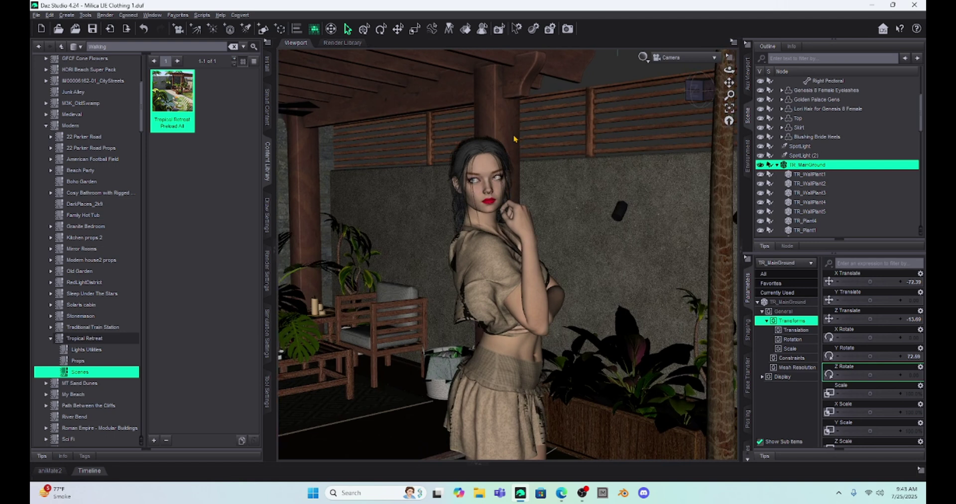
pyautogui.scroll(4, 514, 139)
pyautogui.scroll(2, 511, 134)
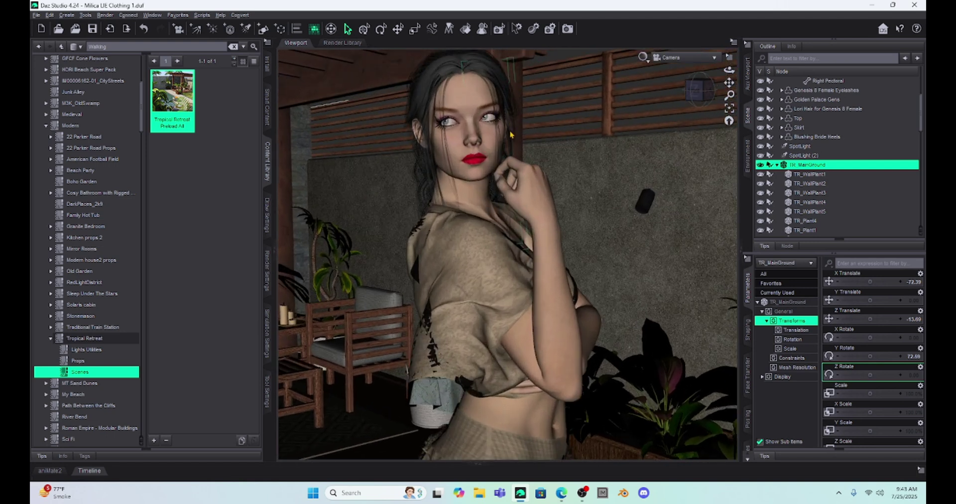
pyautogui.moveTo(729, 83); pyautogui.dragTo(728, 81)
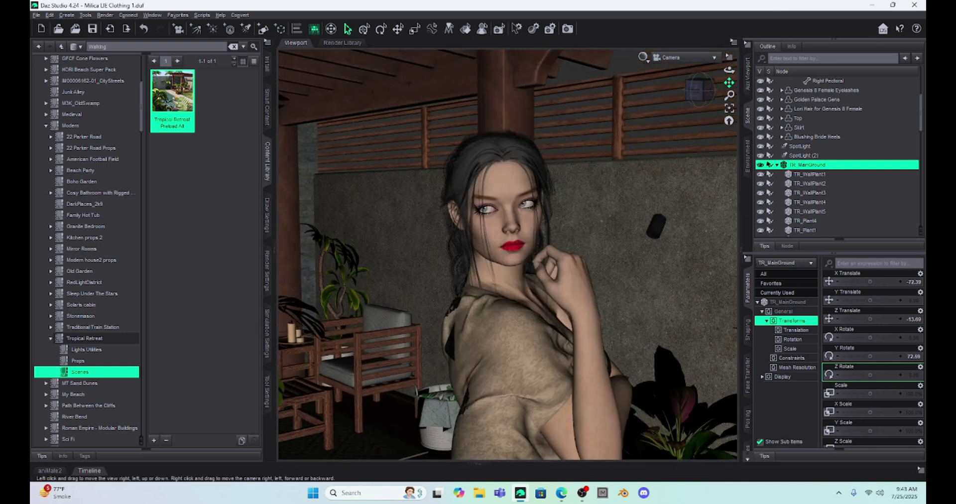
pyautogui.scroll(3, 590, 164)
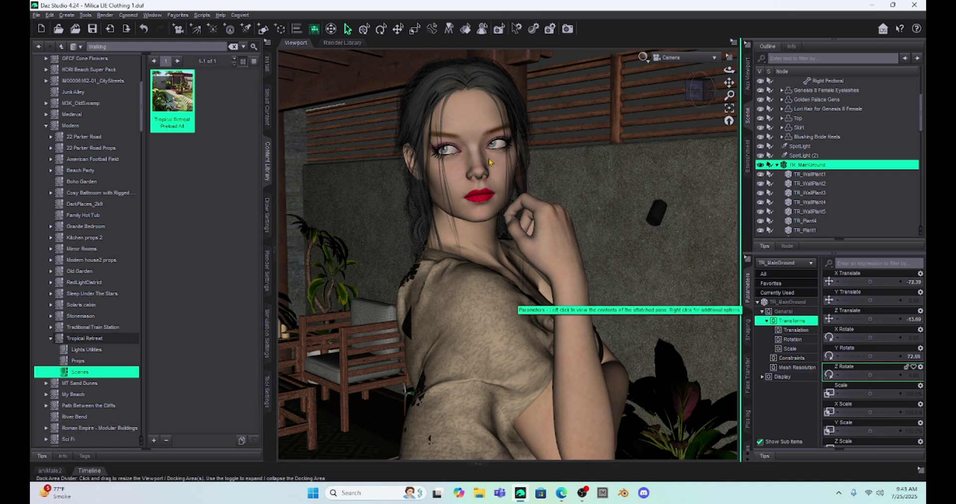
# Select the head and raise Surprised HD and Gayl Smile 01 (about 72%) in Pose Controls
pyautogui.click(479, 139)
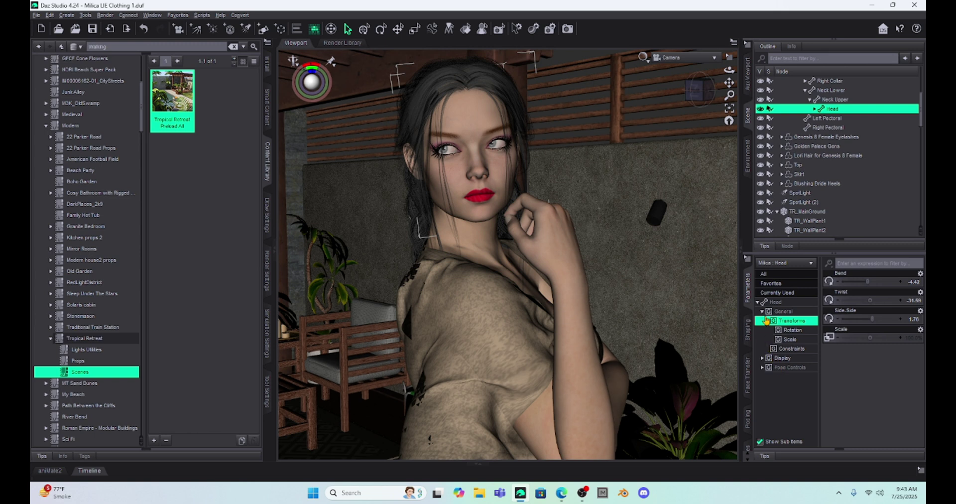
pyautogui.click(789, 367)
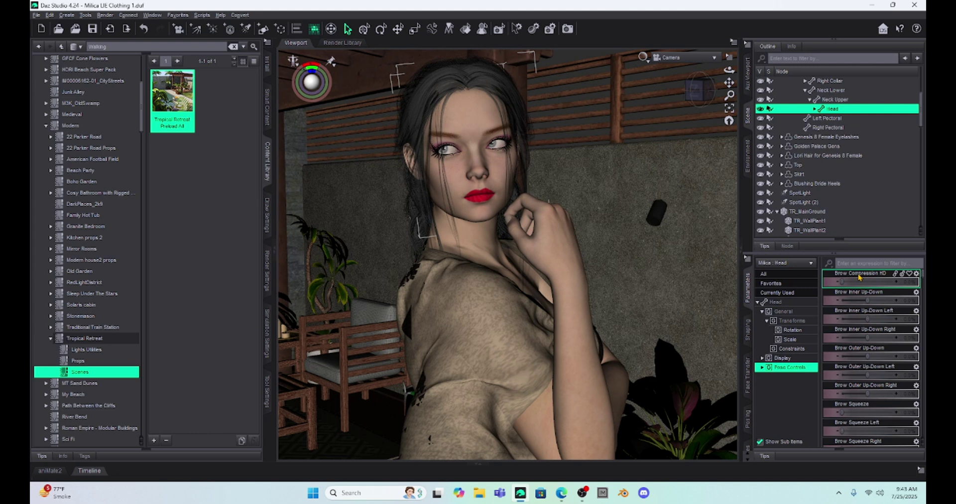
pyautogui.scroll(-10, 863, 339)
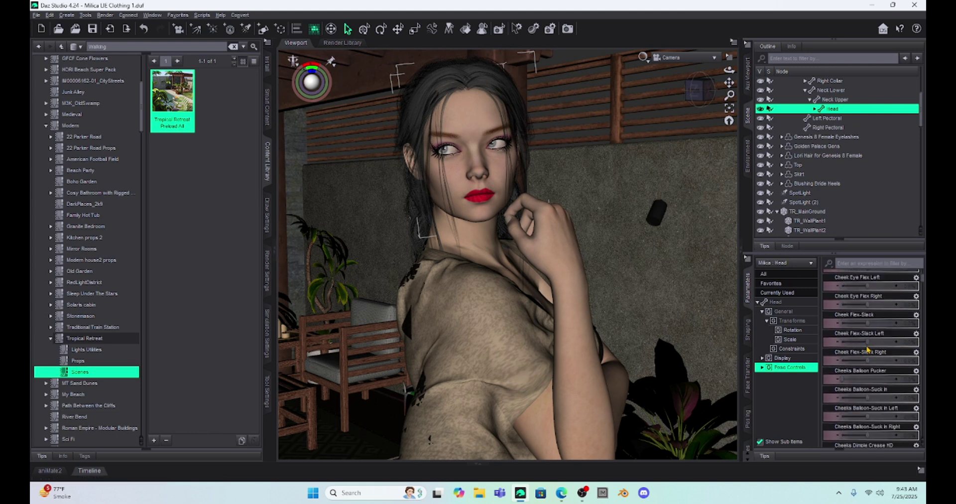
pyautogui.scroll(-10, 868, 350)
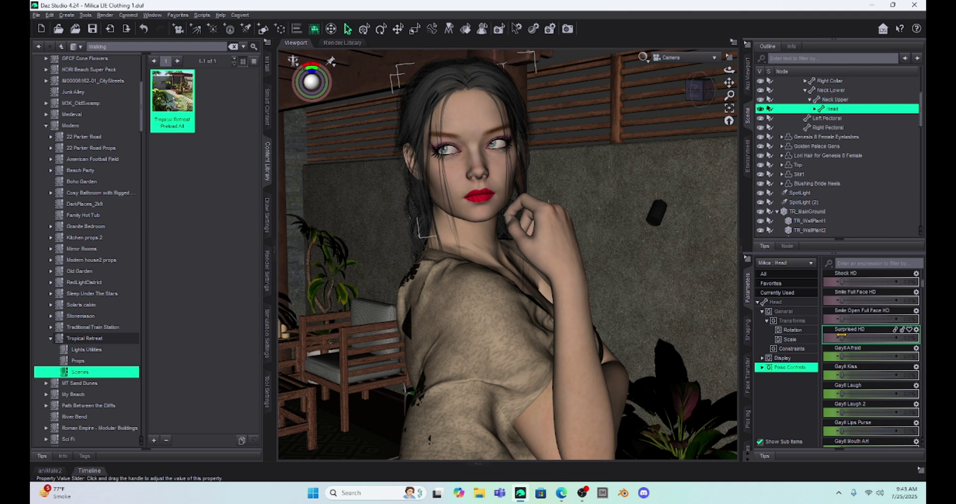
pyautogui.moveTo(842, 339); pyautogui.dragTo(864, 348)
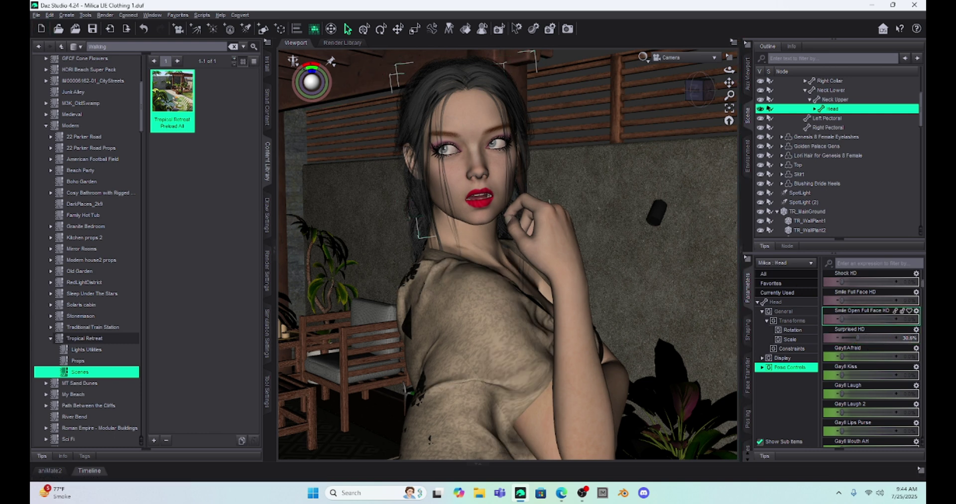
pyautogui.scroll(-6, 884, 386)
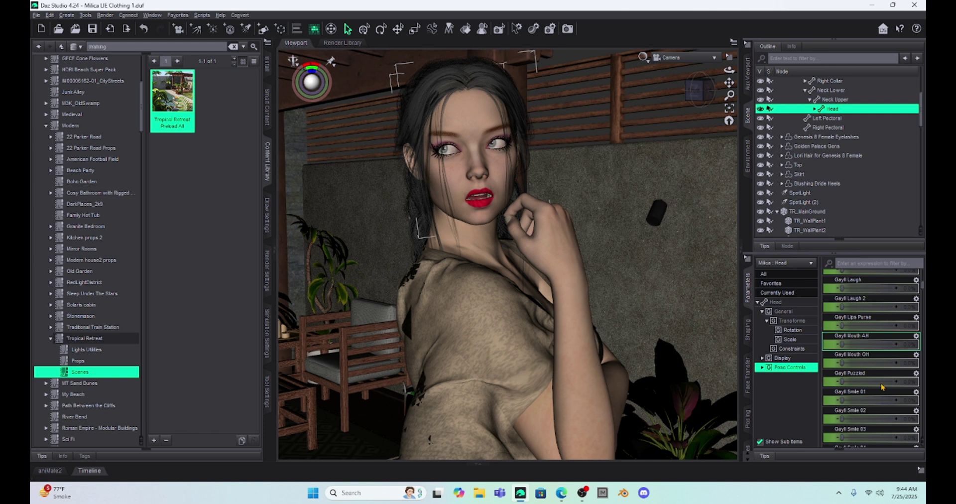
pyautogui.scroll(-3, 881, 387)
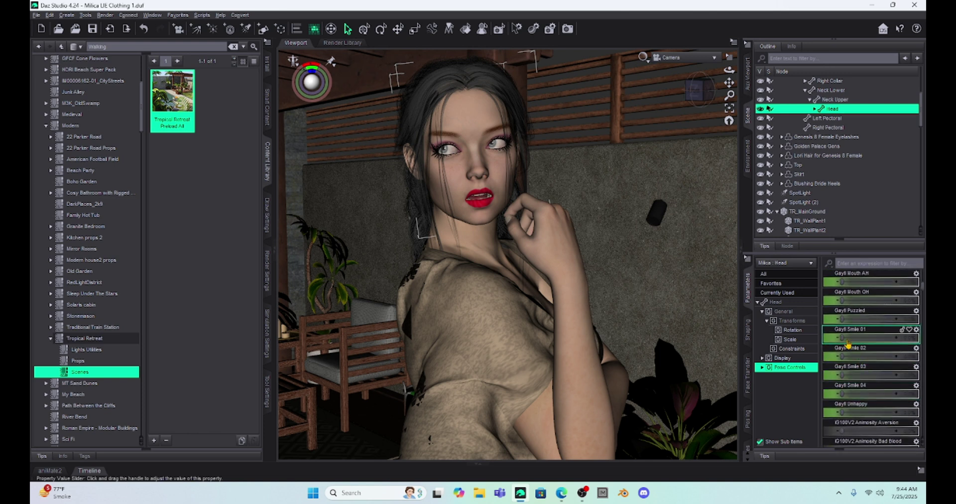
pyautogui.moveTo(841, 337); pyautogui.dragTo(878, 344)
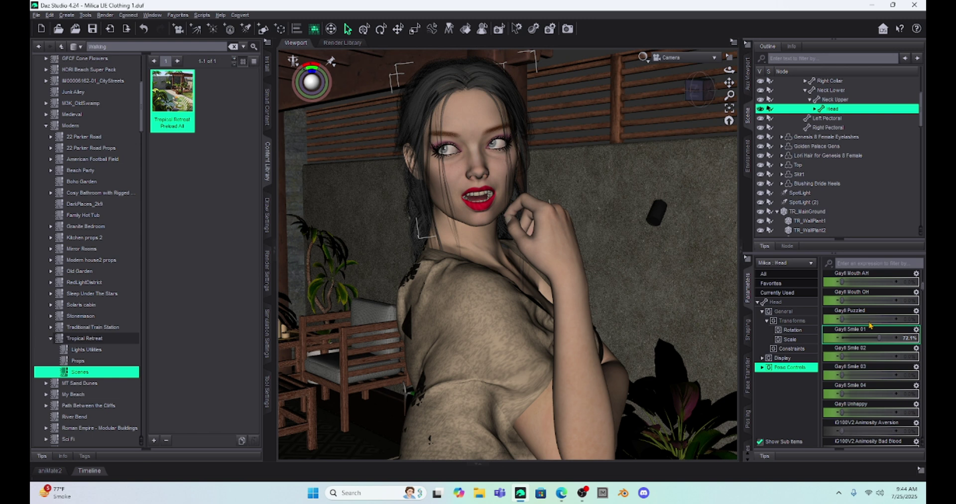
# Apply Restore Selected Item(s) Pose to clear the head's expression back to zero
pyautogui.moveTo(870, 343)
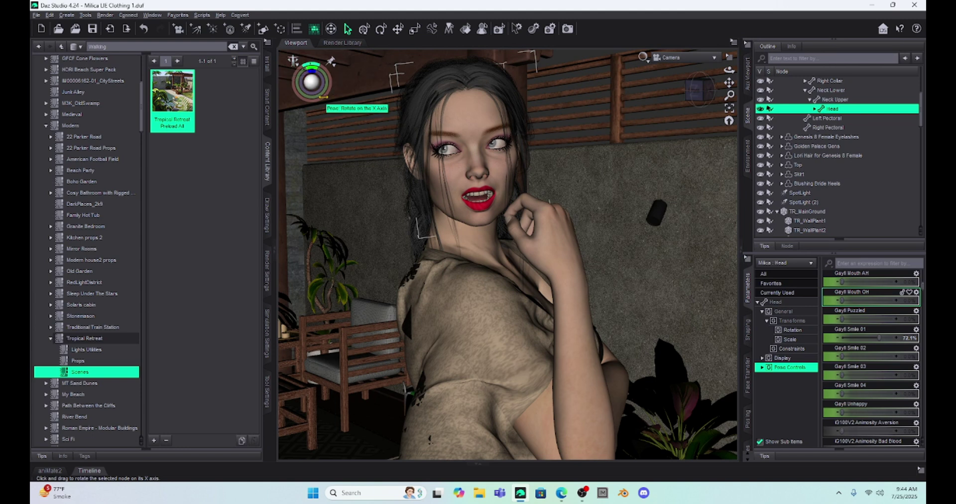
pyautogui.click(295, 64)
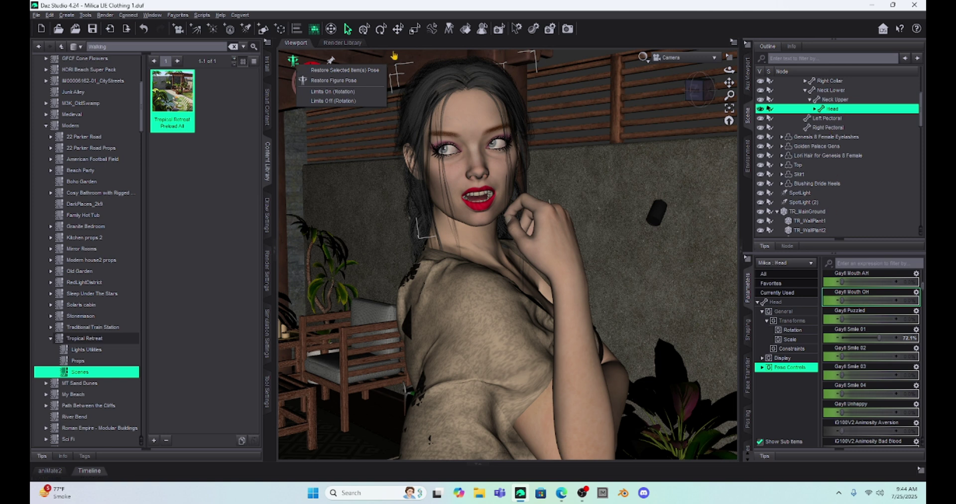
pyautogui.click(331, 70)
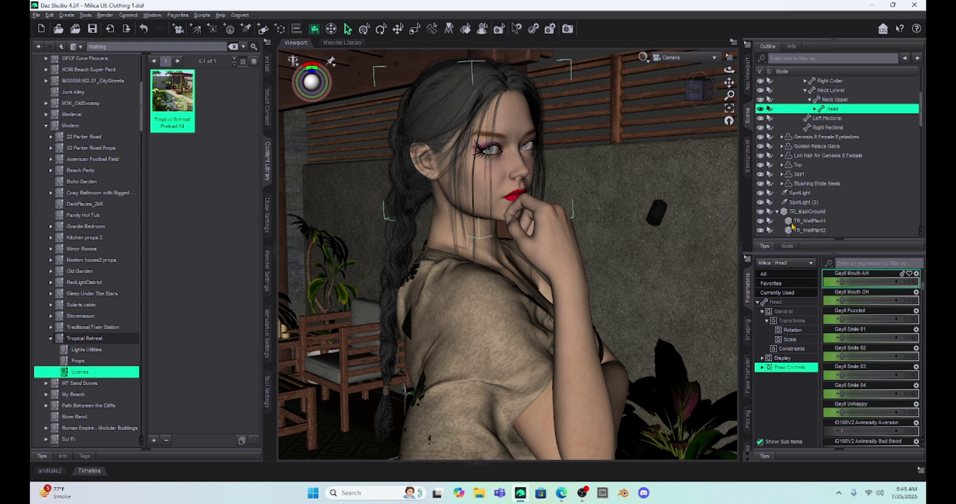
# Turn the head toward the camera by setting its Twist to about -22
pyautogui.click(776, 301)
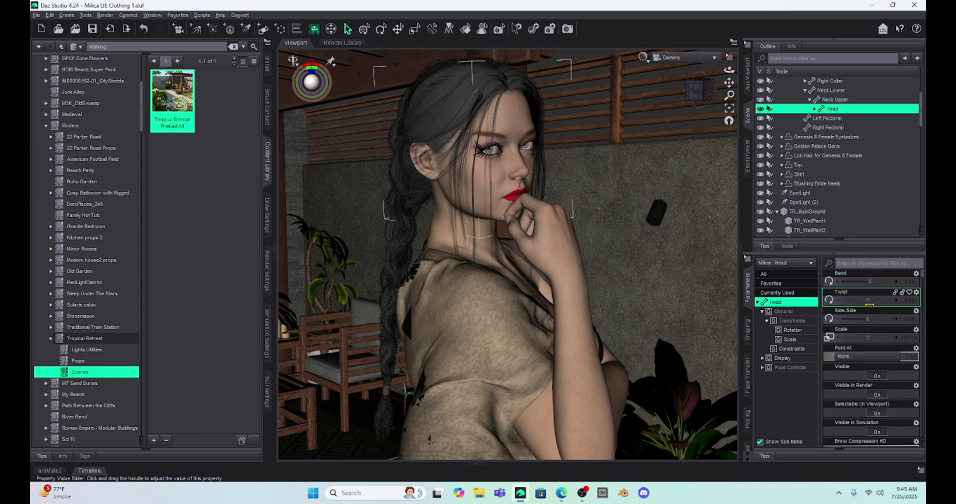
pyautogui.moveTo(869, 301)
pyautogui.mouseDown()
pyautogui.moveTo(856, 301)
pyautogui.moveTo(856, 280)
pyautogui.moveTo(865, 284)
pyautogui.mouseUp()
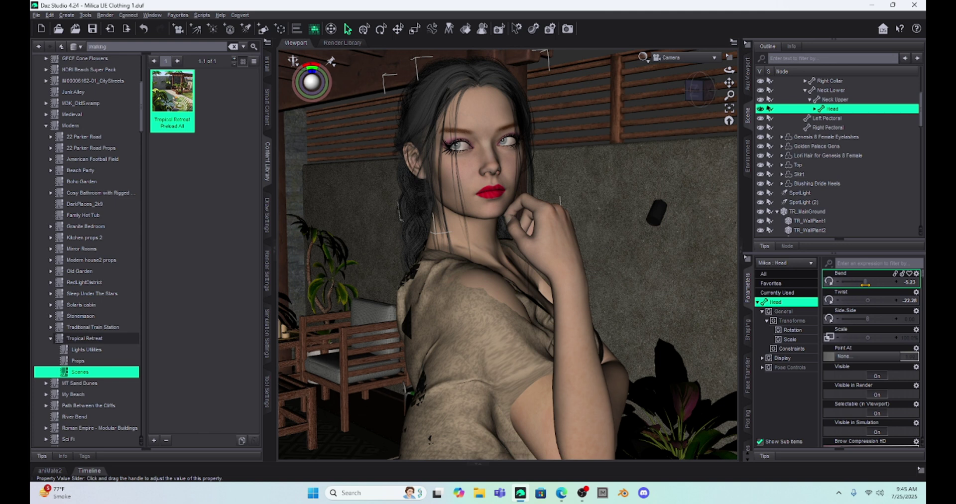
pyautogui.moveTo(866, 284)
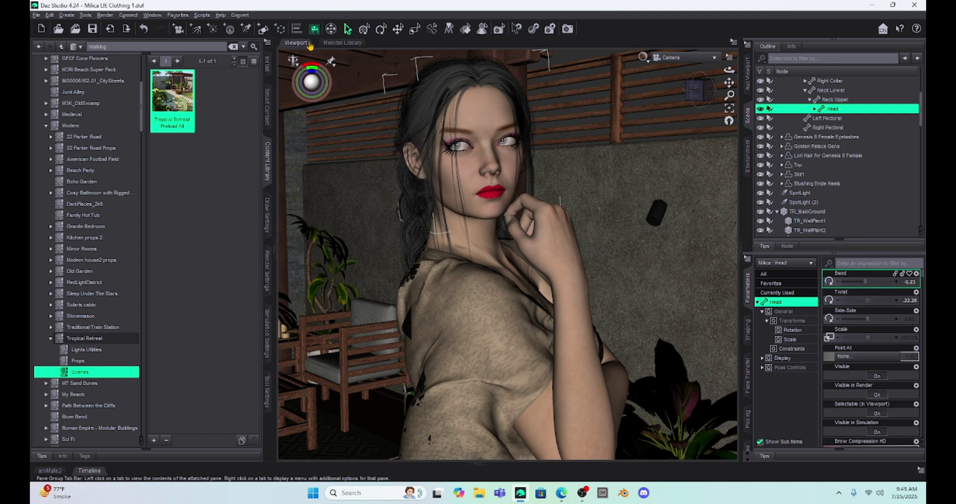
# Scroll through the head's Pose Controls expression sliders to check each reads zero
pyautogui.click(296, 68)
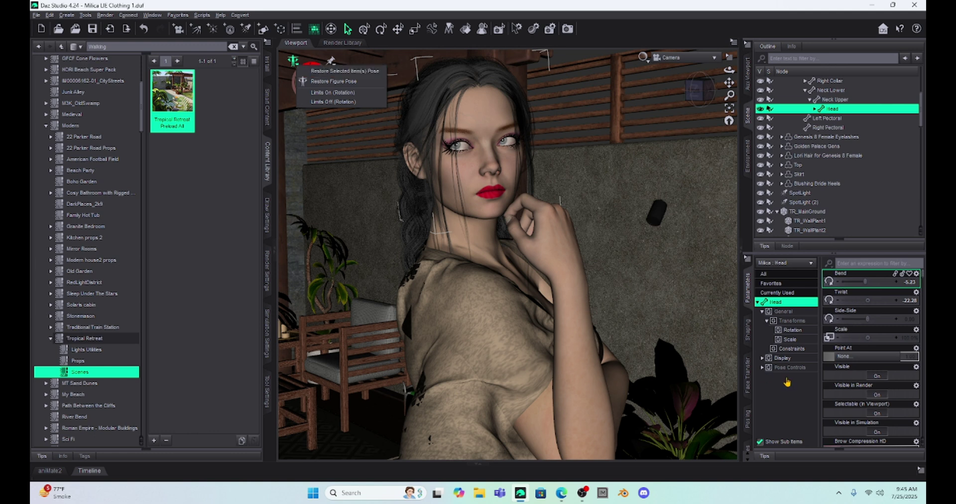
pyautogui.click(296, 70)
pyautogui.click(790, 367)
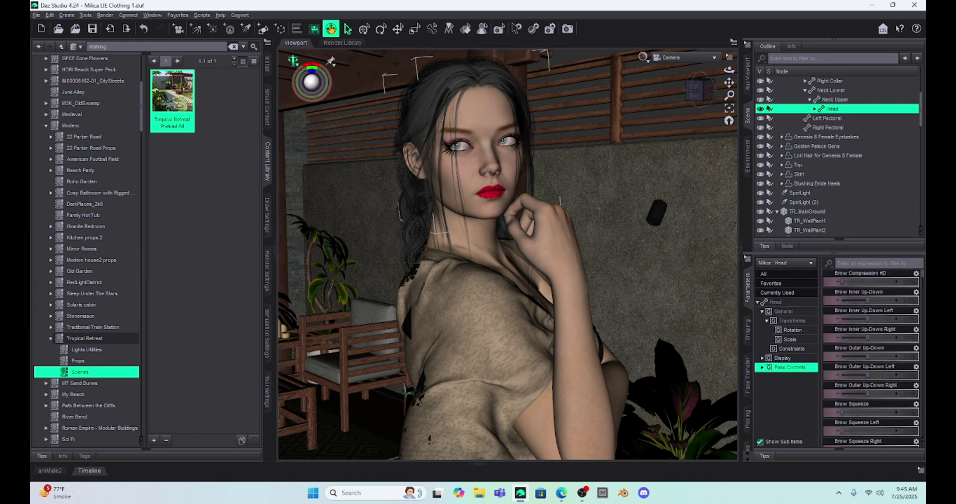
pyautogui.scroll(-15, 899, 357)
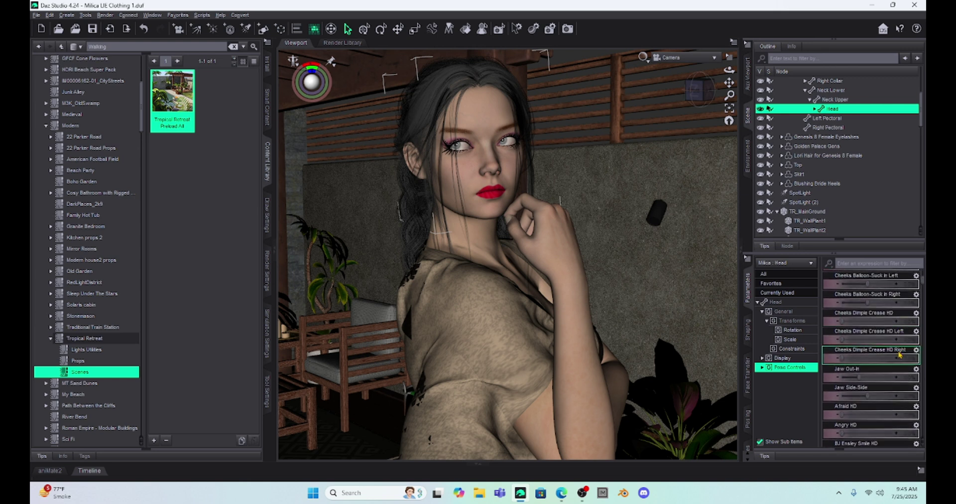
pyautogui.scroll(-15, 899, 356)
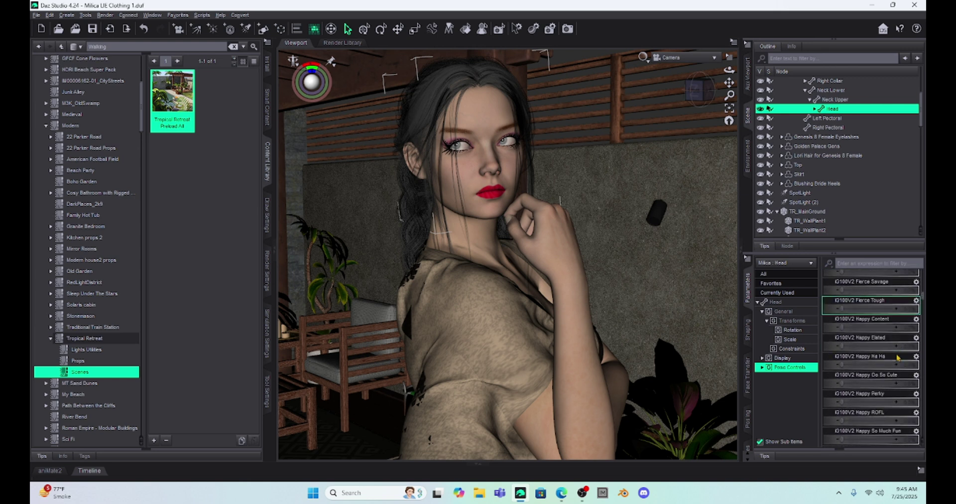
pyautogui.scroll(-15, 897, 357)
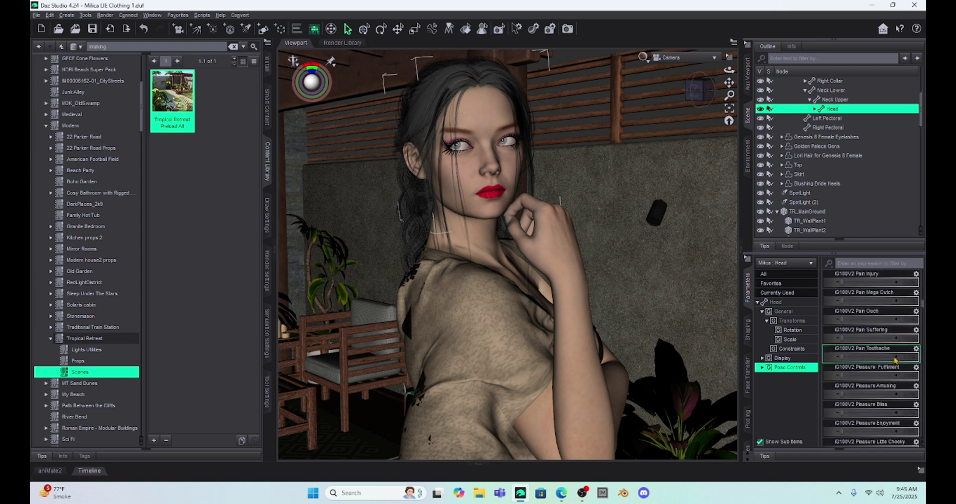
pyautogui.scroll(-15, 877, 326)
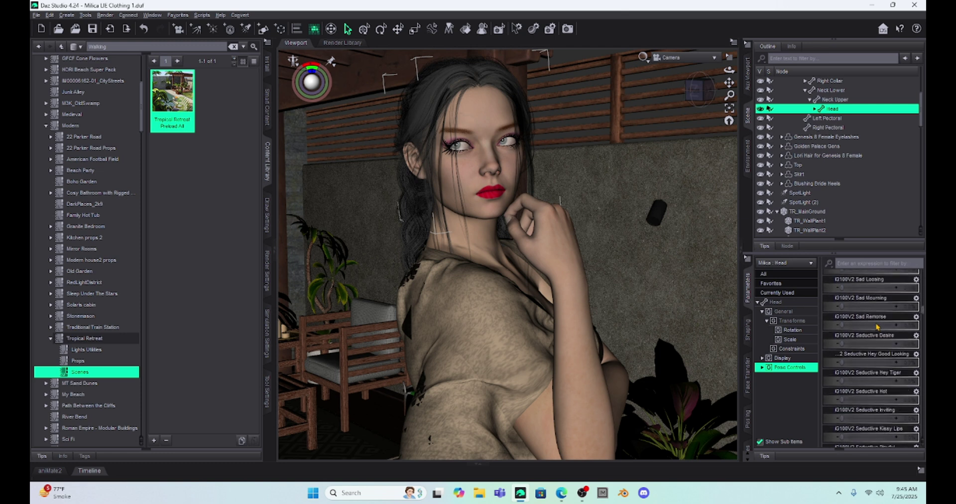
pyautogui.scroll(-15, 872, 335)
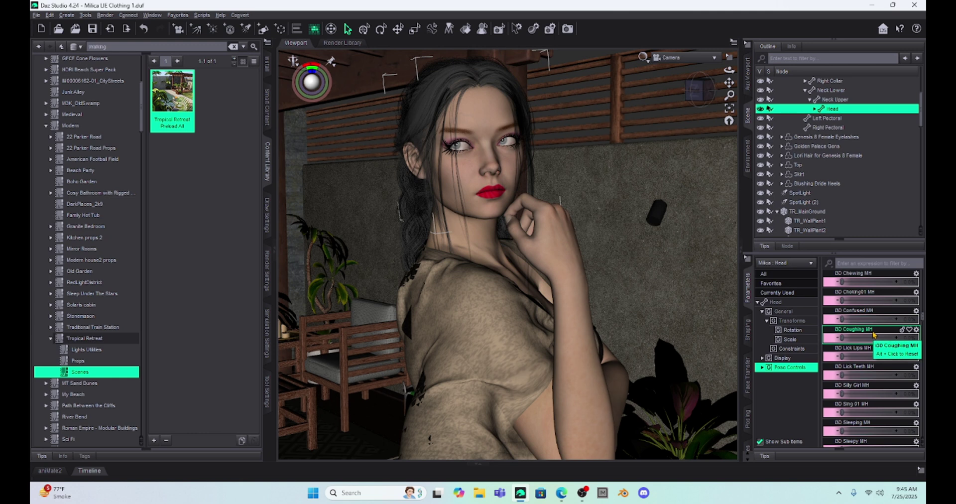
# Undo three times to bring back the toothy smile, then show the Pose reset menu
pyautogui.click(143, 29)
pyautogui.click(143, 29)
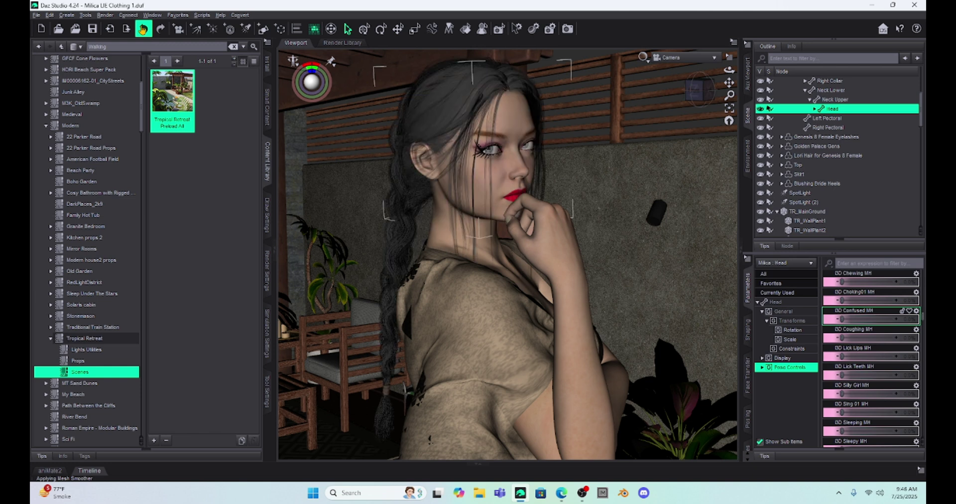
pyautogui.click(143, 29)
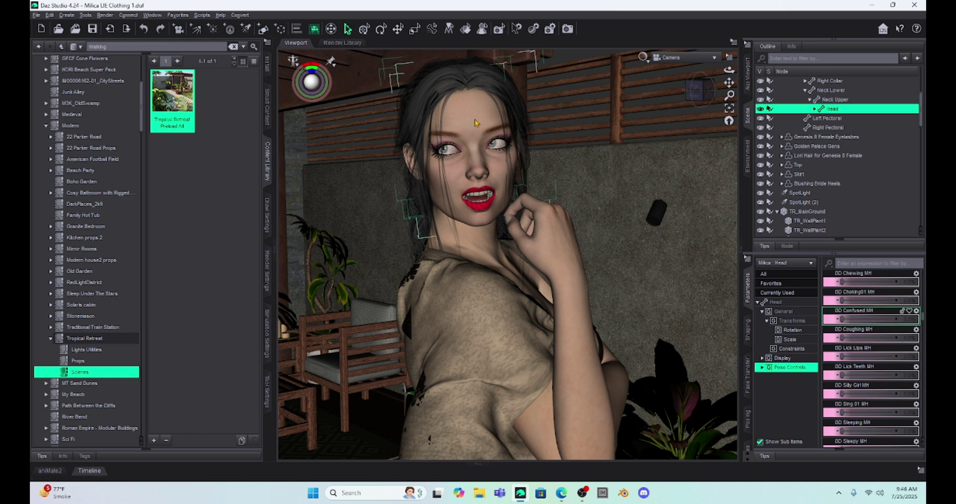
pyautogui.click(293, 60)
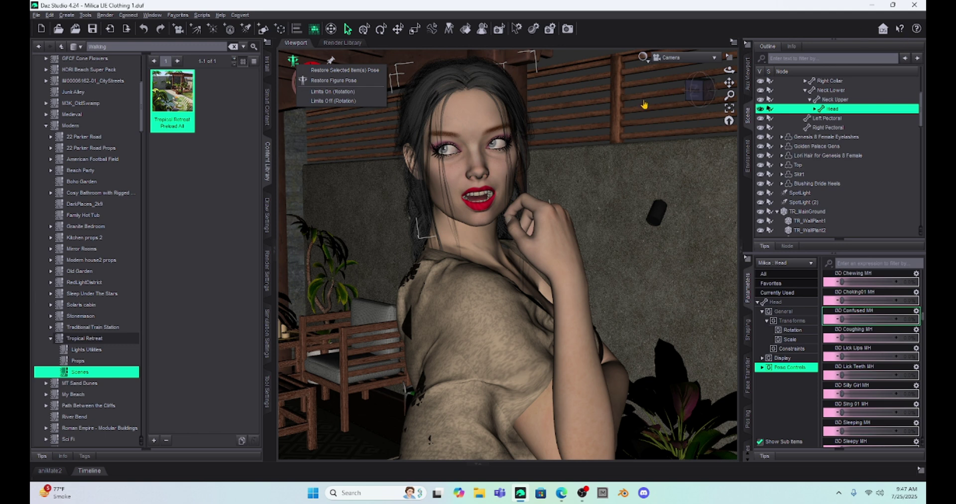
# Hide the side panes with F3 so the viewport fills the window
pyautogui.press('F3')
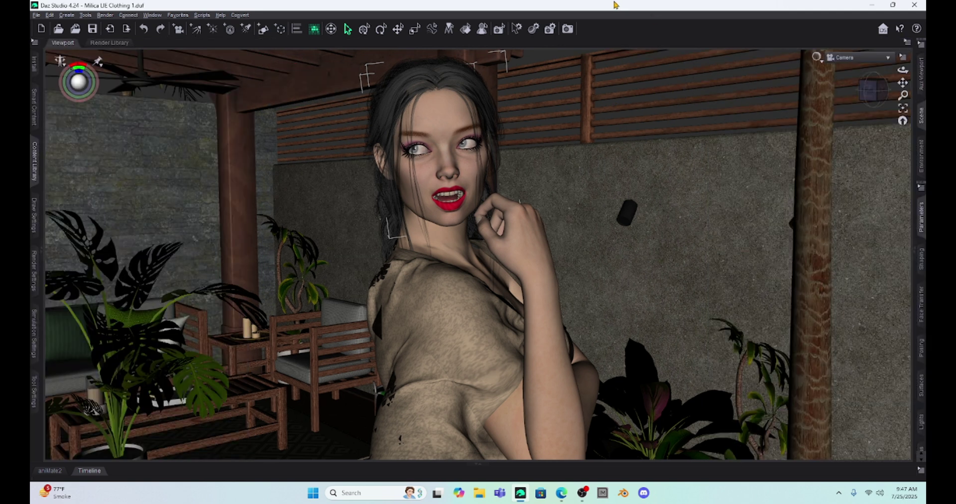